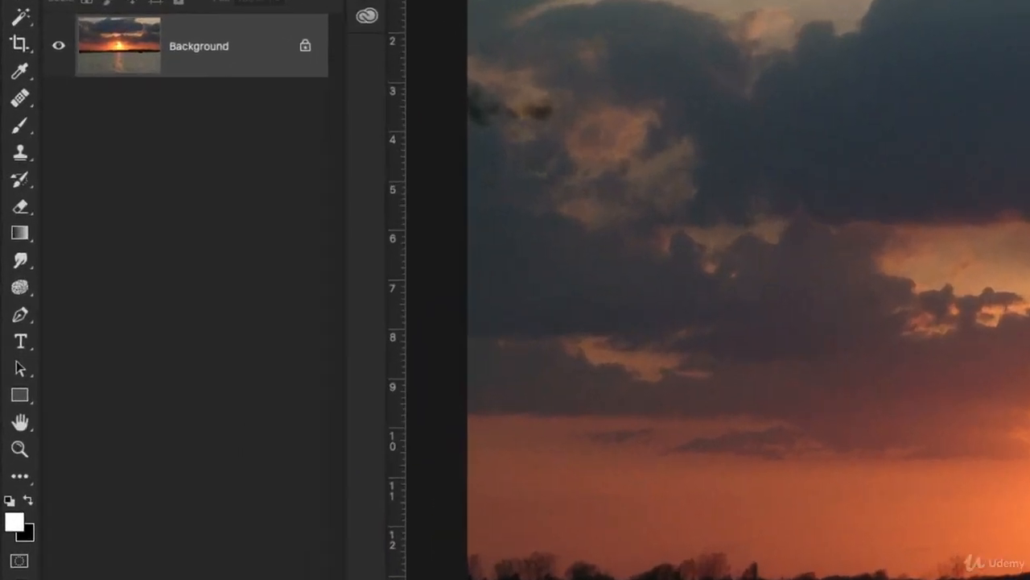
Step: Activate the Gradient tool from the tool group it shares with the Paint Bucket tool
right_click(28, 243)
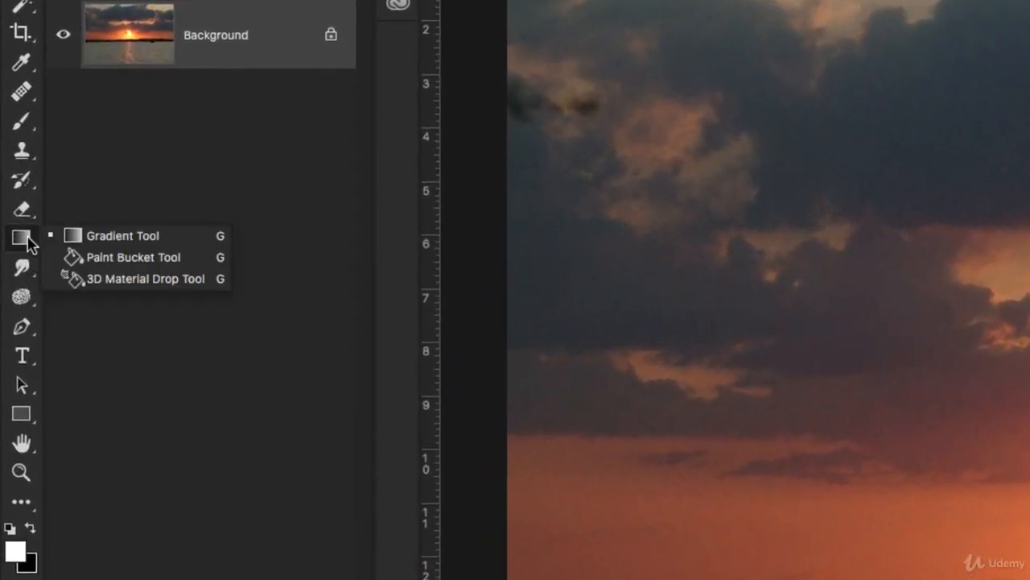
click(94, 265)
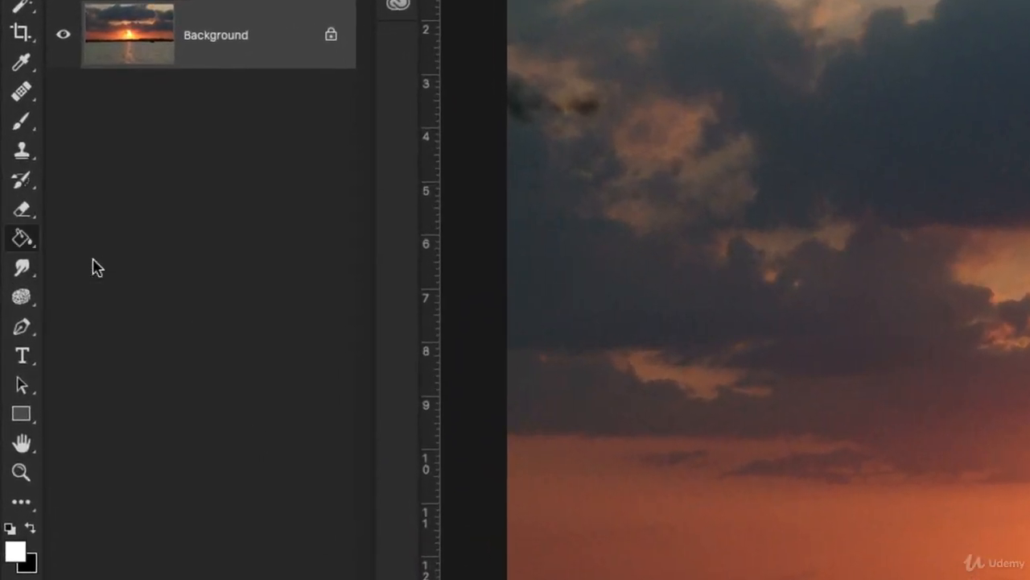
right_click(26, 241)
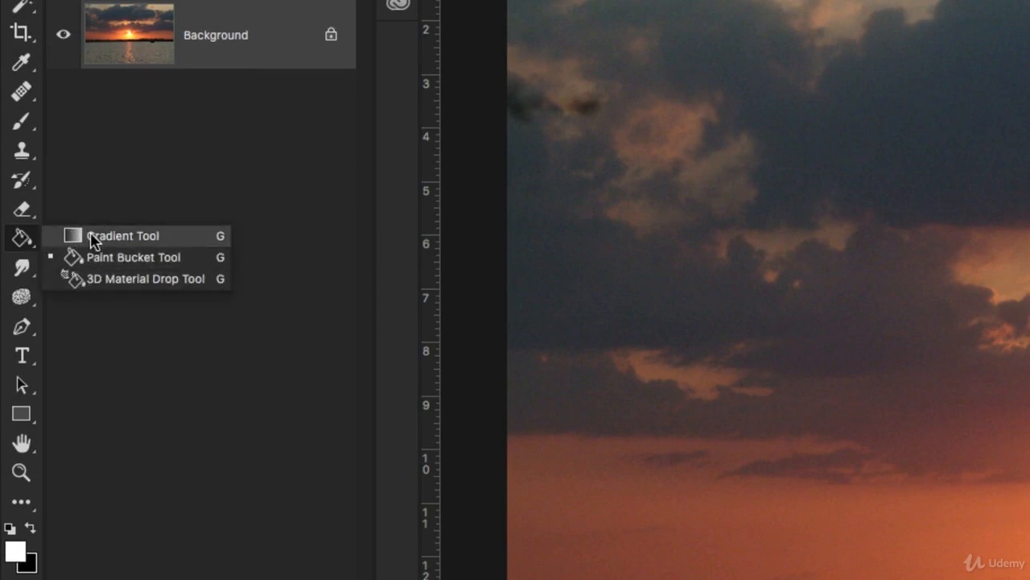
click(141, 237)
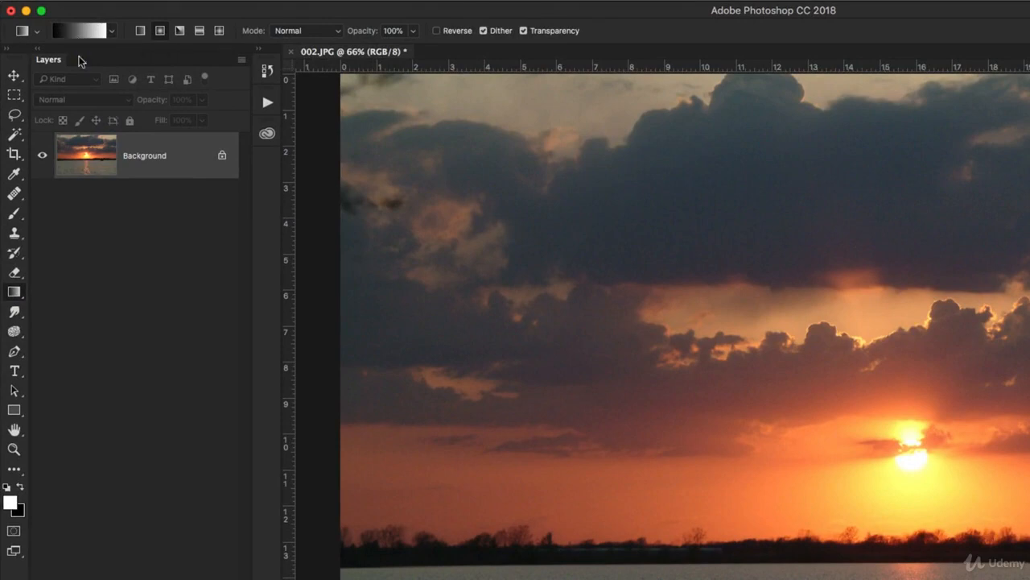
Step: Open the black-to-white gradient for editing and set its end opacity stop at location 100% to 0% opacity
click(81, 32)
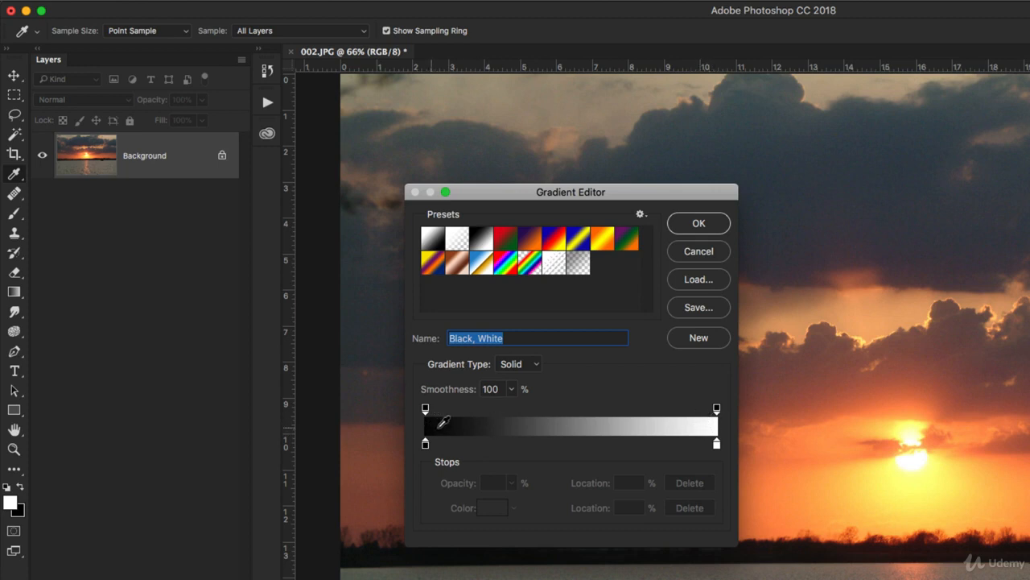
click(717, 409)
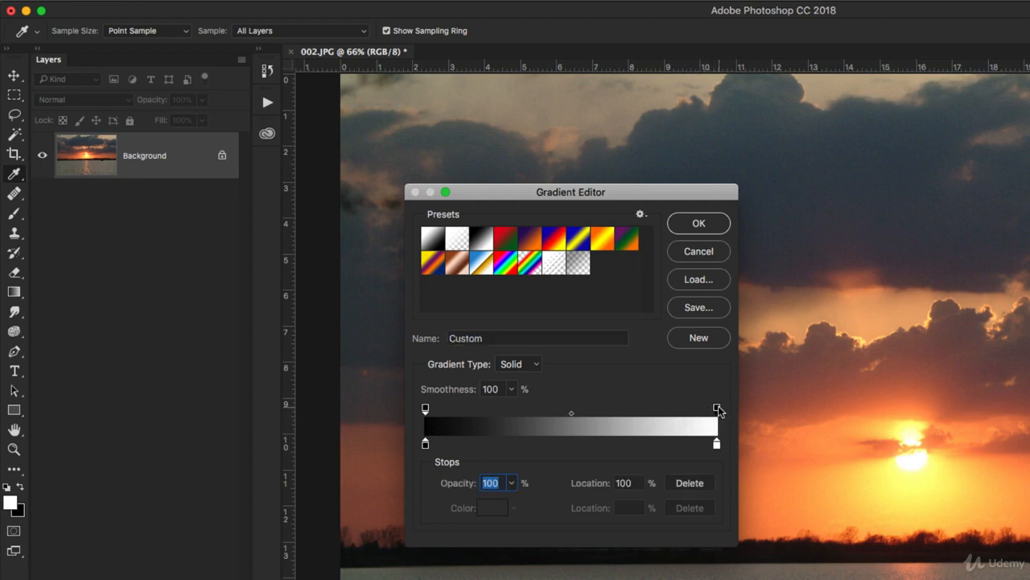
click(520, 483)
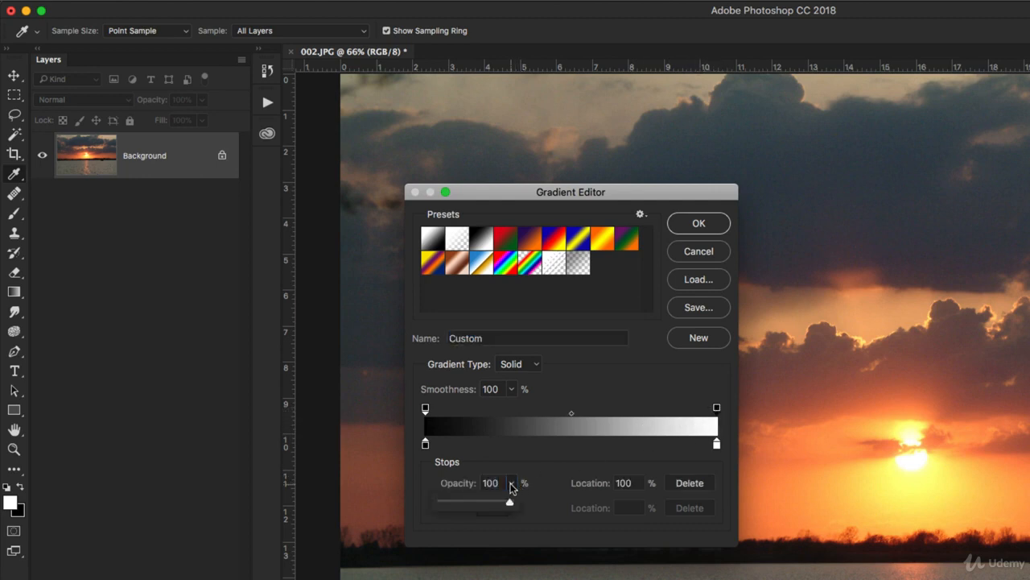
drag(514, 502, 424, 508)
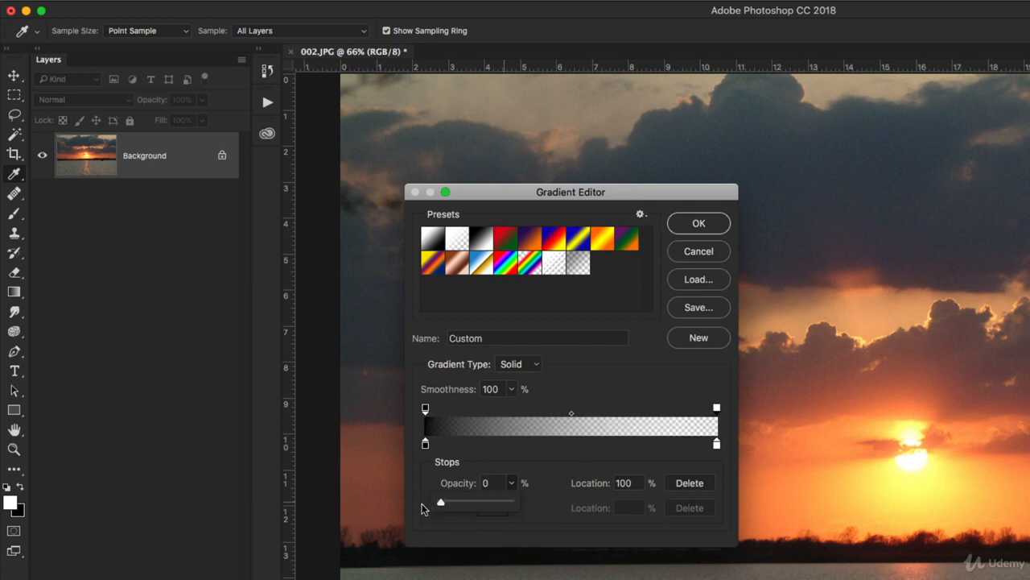
click(495, 460)
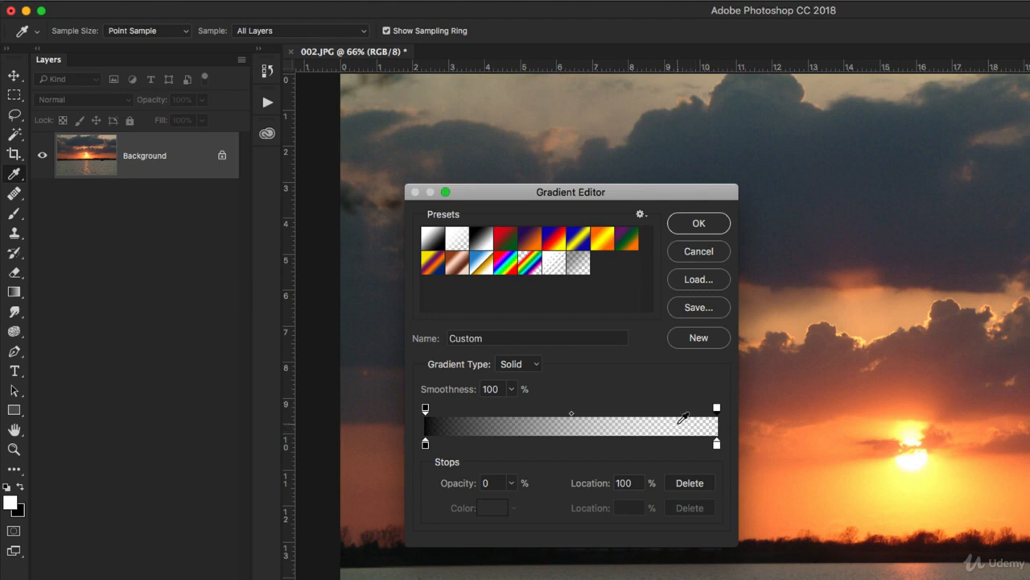
Step: Check the starting colour stop's black without changing it, and accept the edited black-to-transparent gradient
click(426, 409)
click(426, 444)
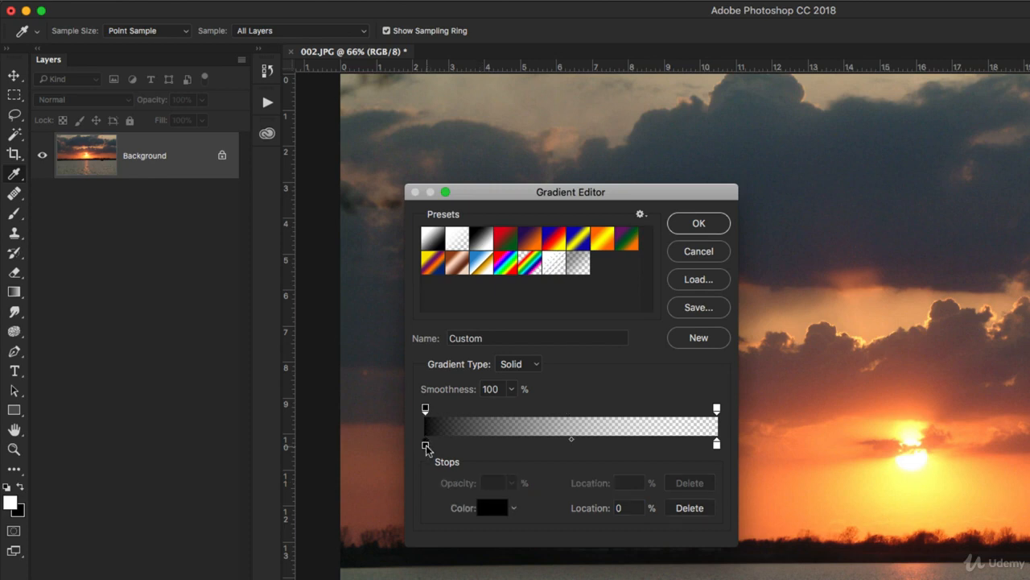
click(492, 507)
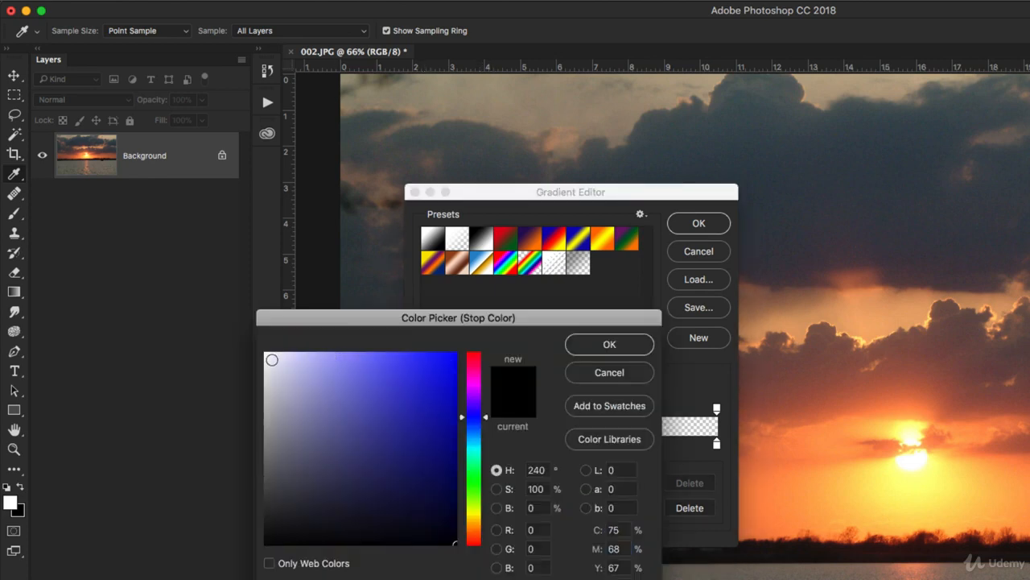
click(616, 380)
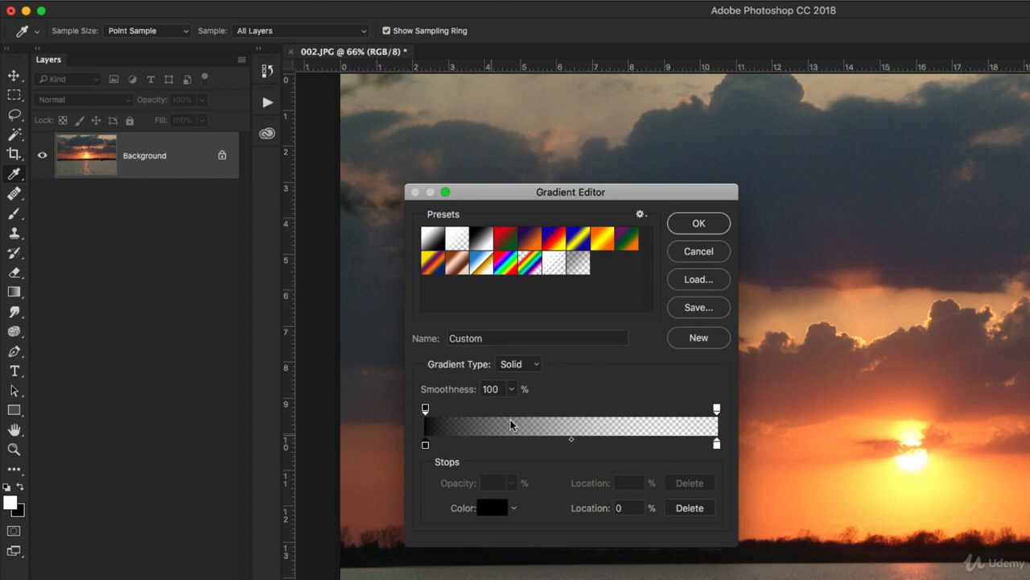
click(694, 225)
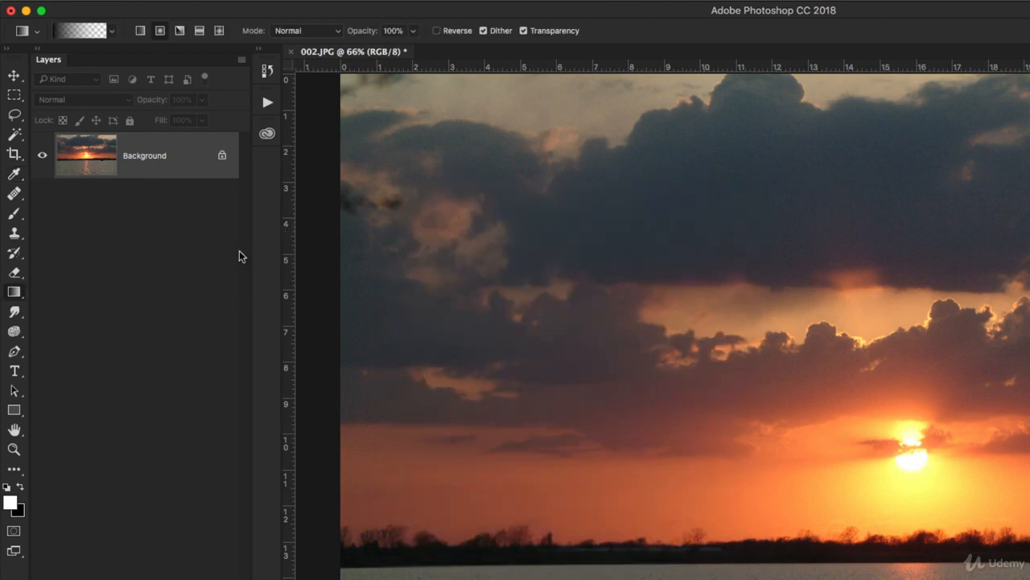
Step: Add a new empty layer above the Background and set its blend mode to Overlay
click(181, 578)
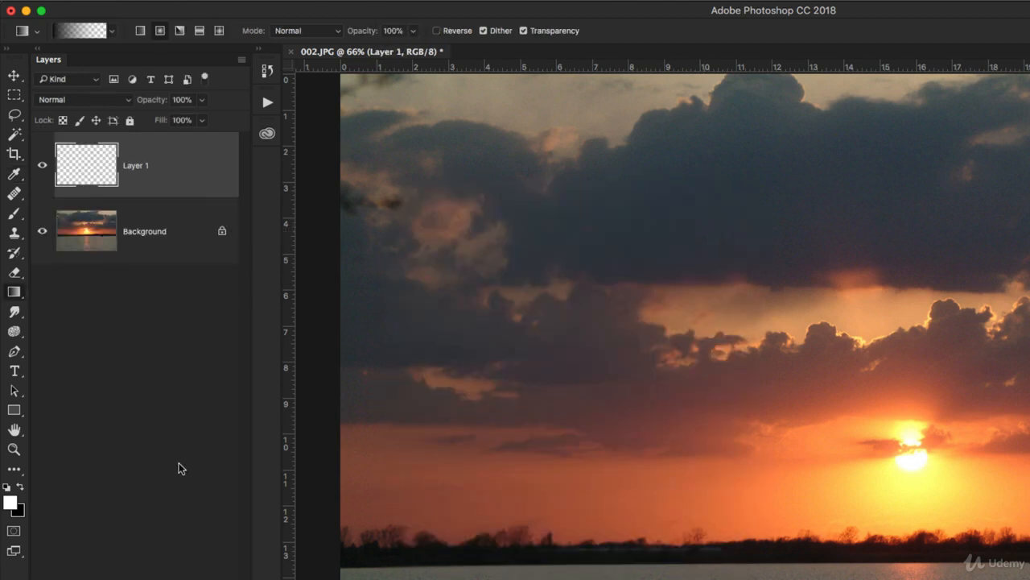
click(81, 99)
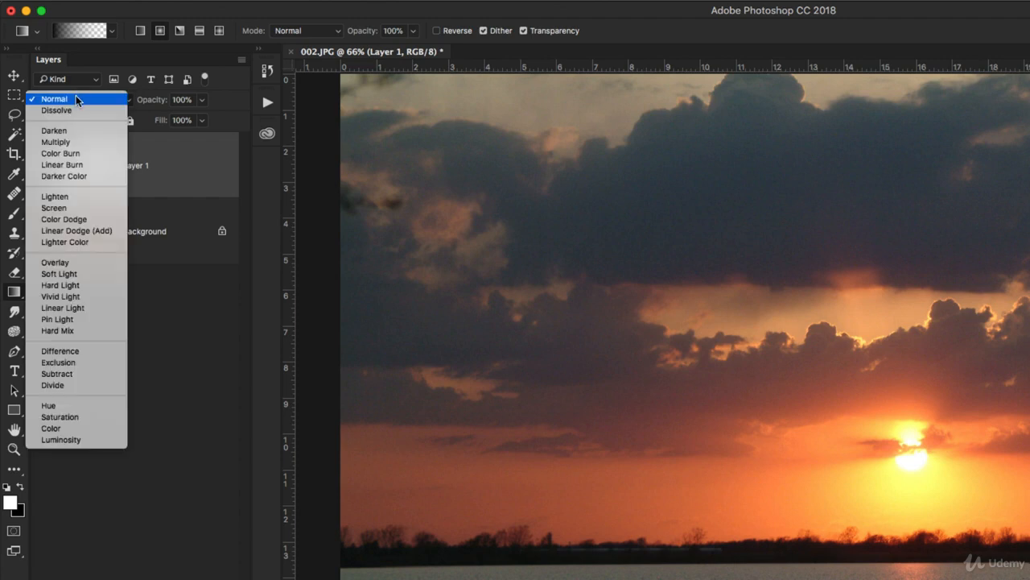
click(72, 263)
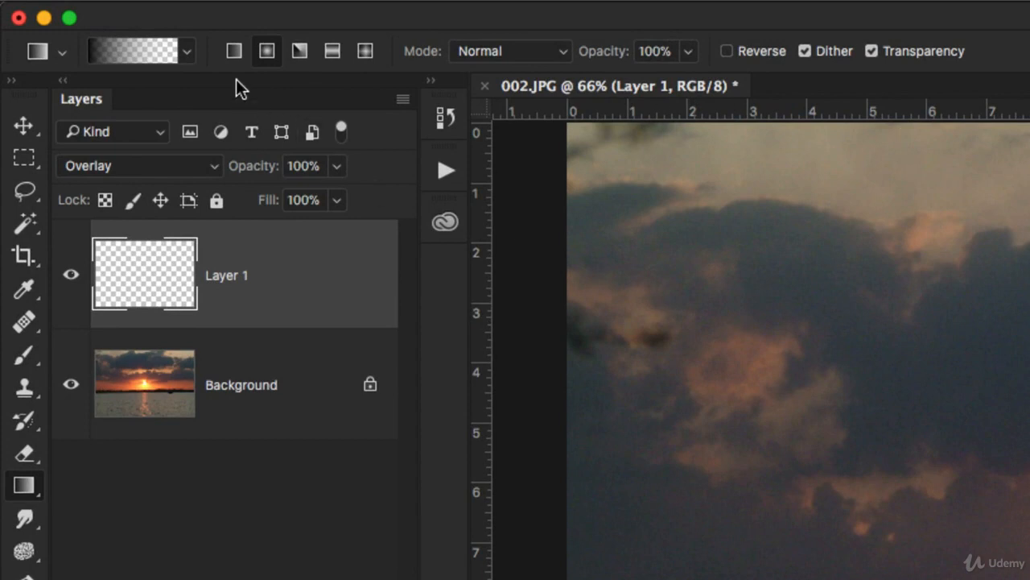
Step: Set the gradient style to linear and draw a vertical gradient on Layer 1 from the photo's upper edge down to the horizon
click(234, 53)
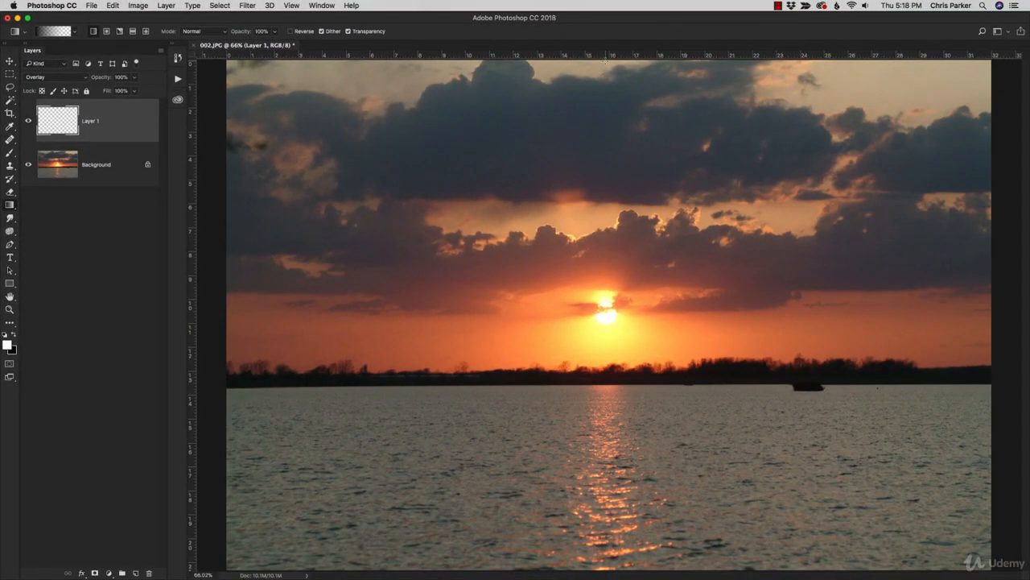
drag(604, 88, 808, 322)
drag(808, 322, 603, 355)
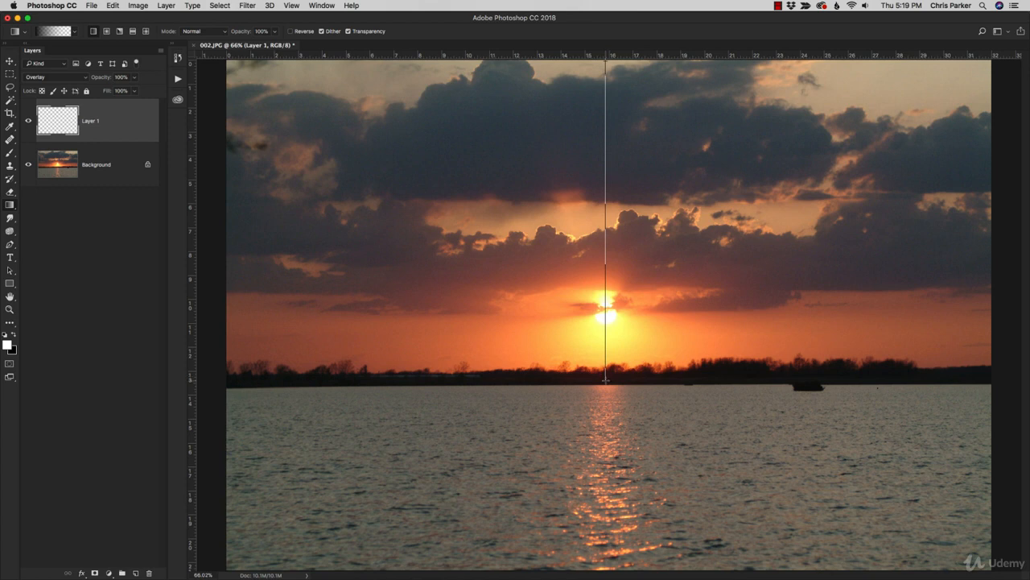
drag(605, 378, 605, 379)
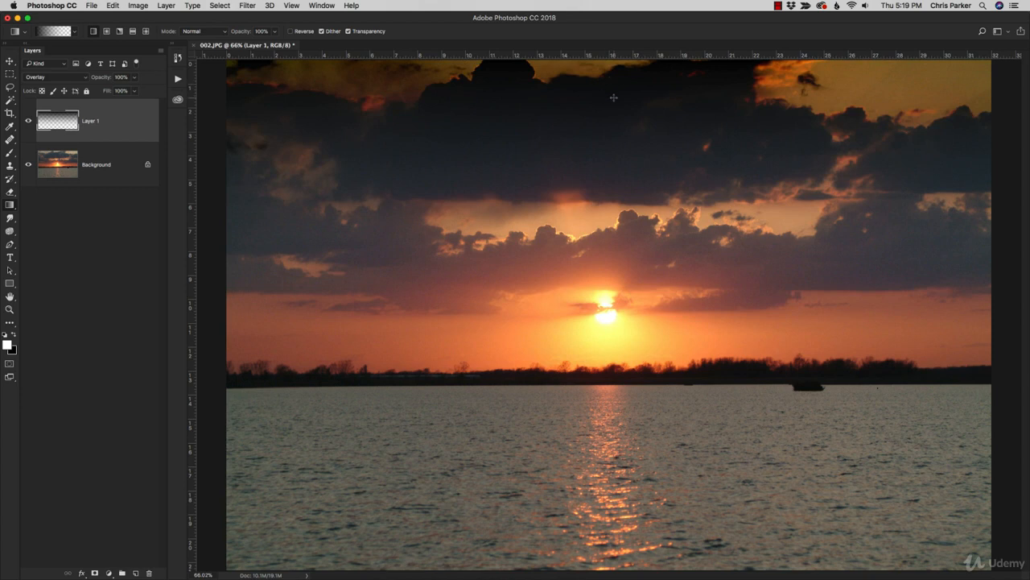
Step: Compare the sky with Layer 1 hidden and shown, and set the layer's opacity to 51%
click(29, 122)
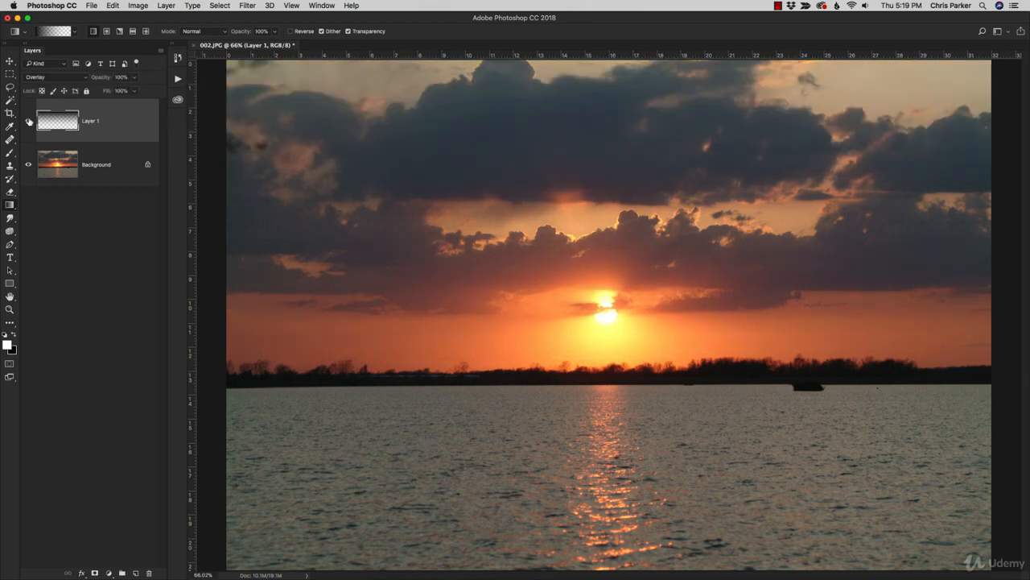
click(29, 121)
click(29, 122)
click(29, 121)
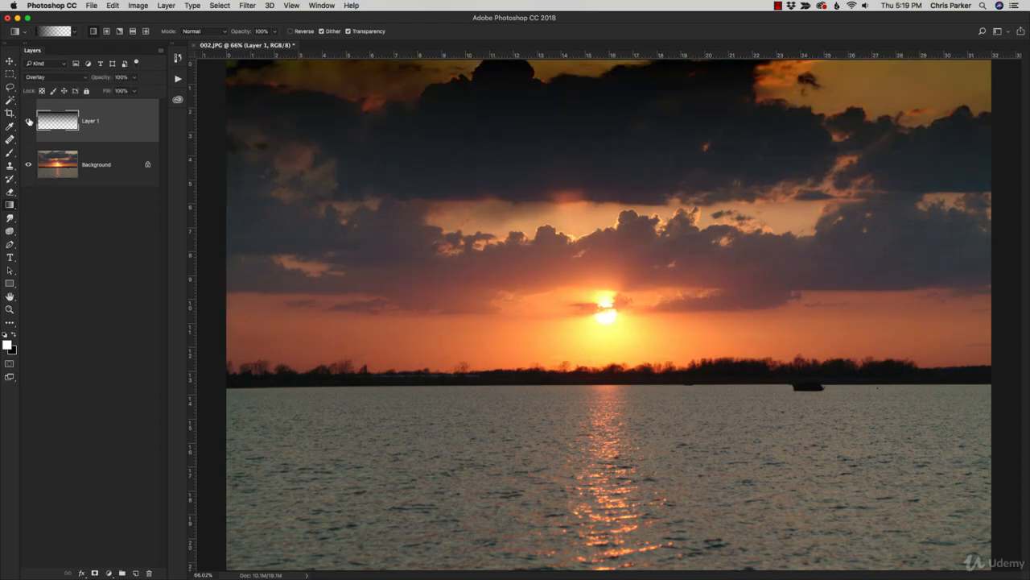
click(29, 122)
click(29, 122)
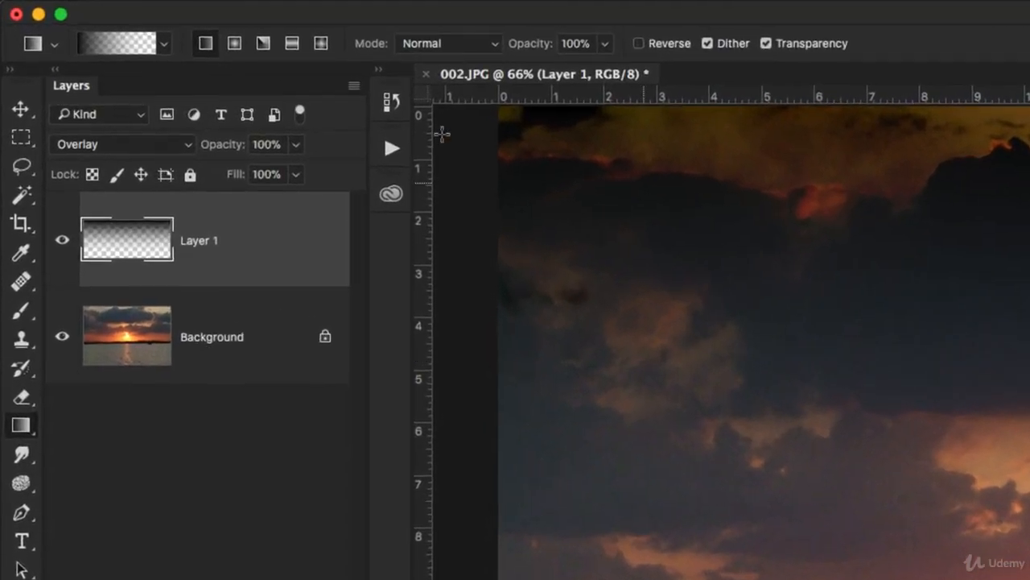
click(297, 145)
drag(295, 177, 246, 177)
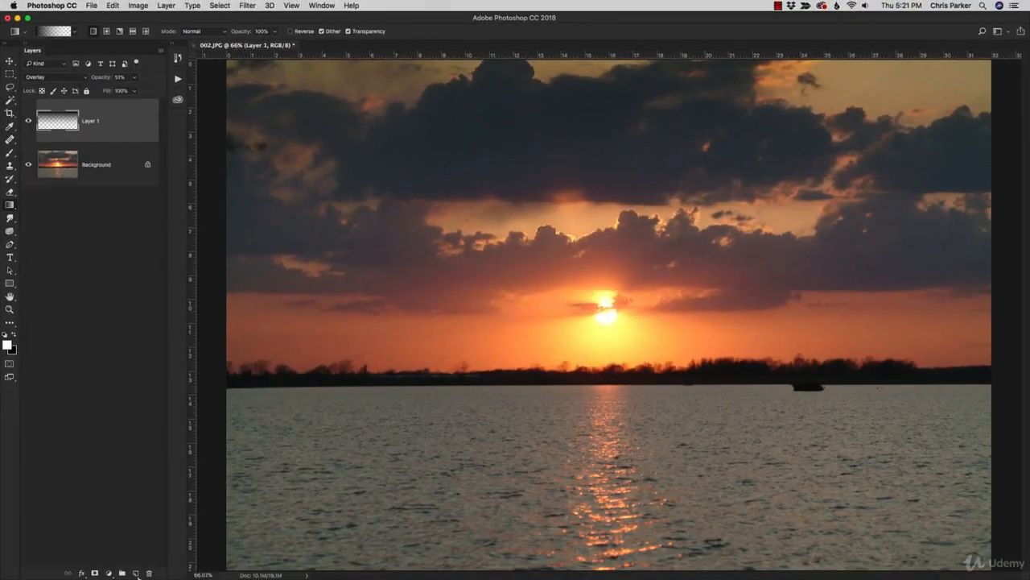
Step: Add a second empty layer and draw the black-to-transparent gradient from the photo's lower edge up to the horizon
click(135, 572)
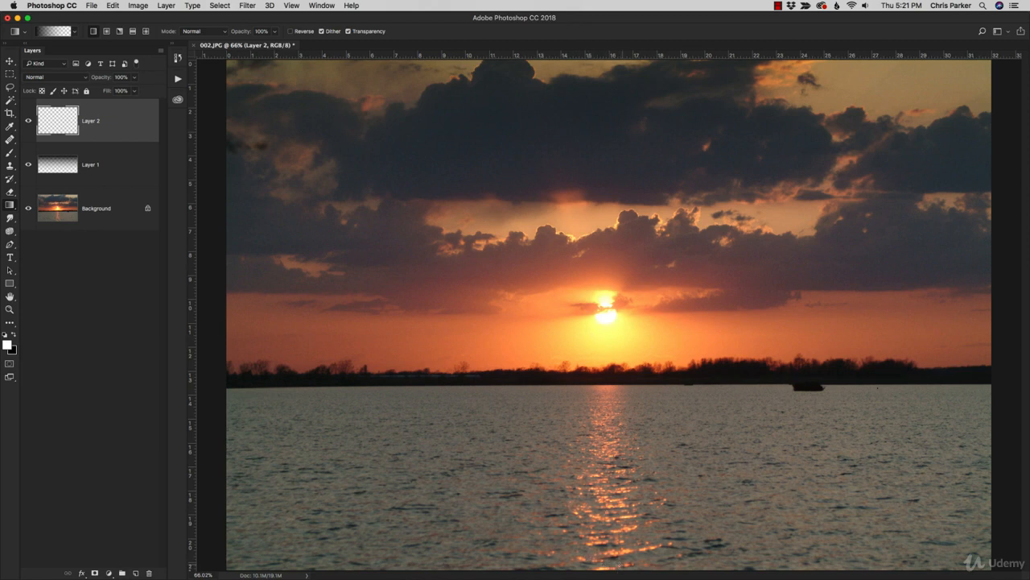
drag(618, 562, 617, 384)
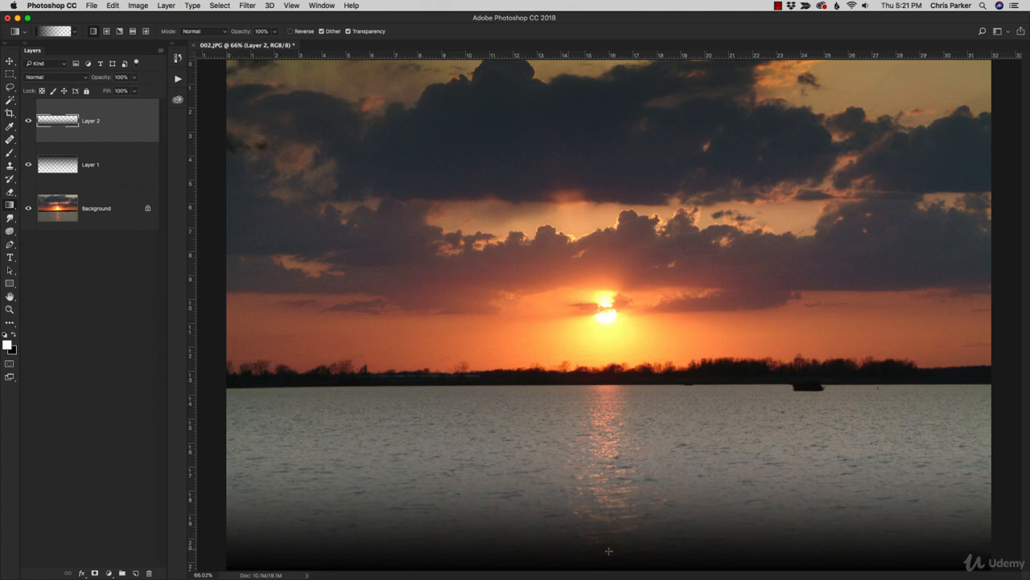
Step: Set Layer 2's blend mode to Overlay and its opacity to 60%
click(53, 77)
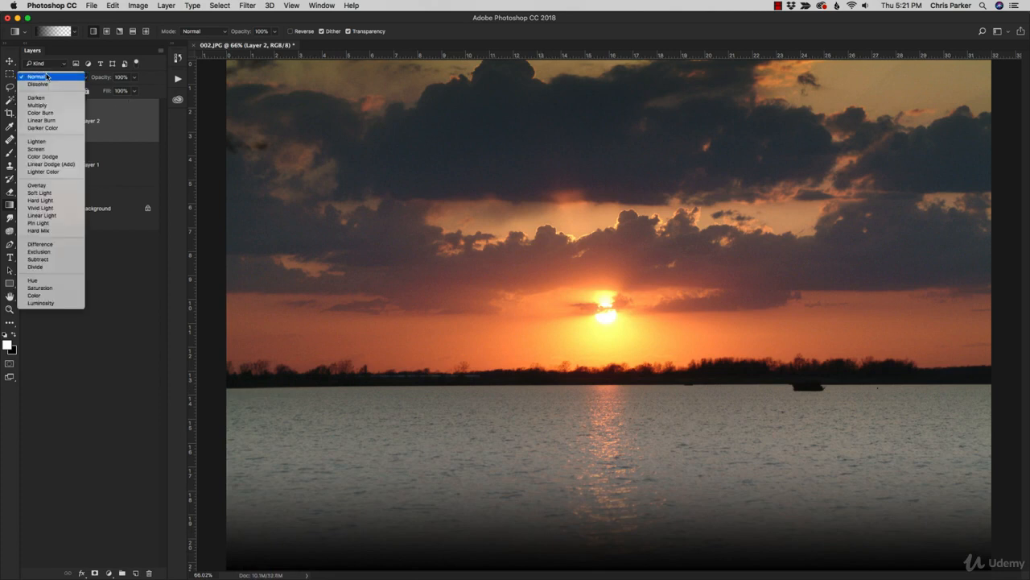
click(37, 185)
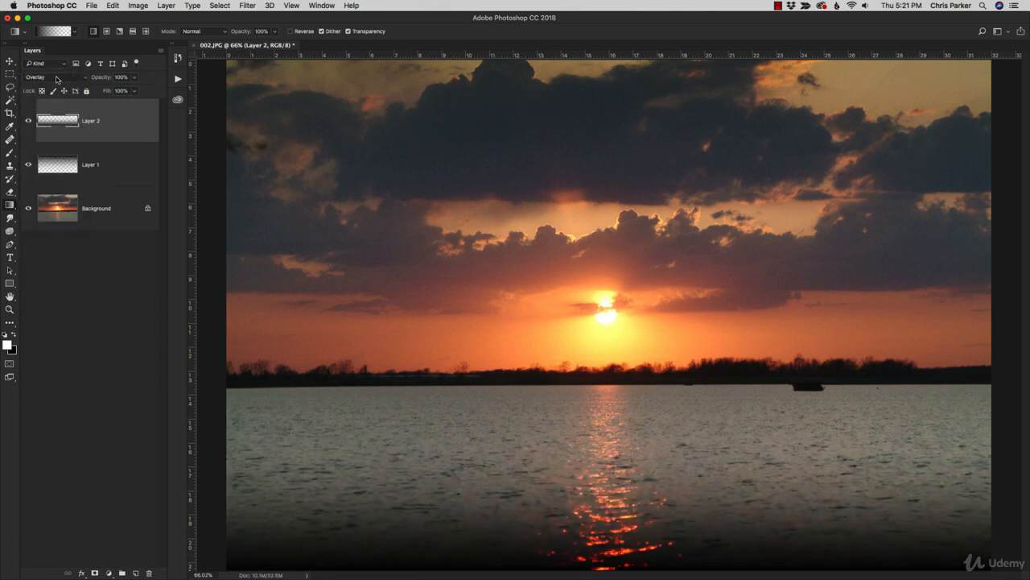
click(135, 76)
drag(135, 91, 111, 90)
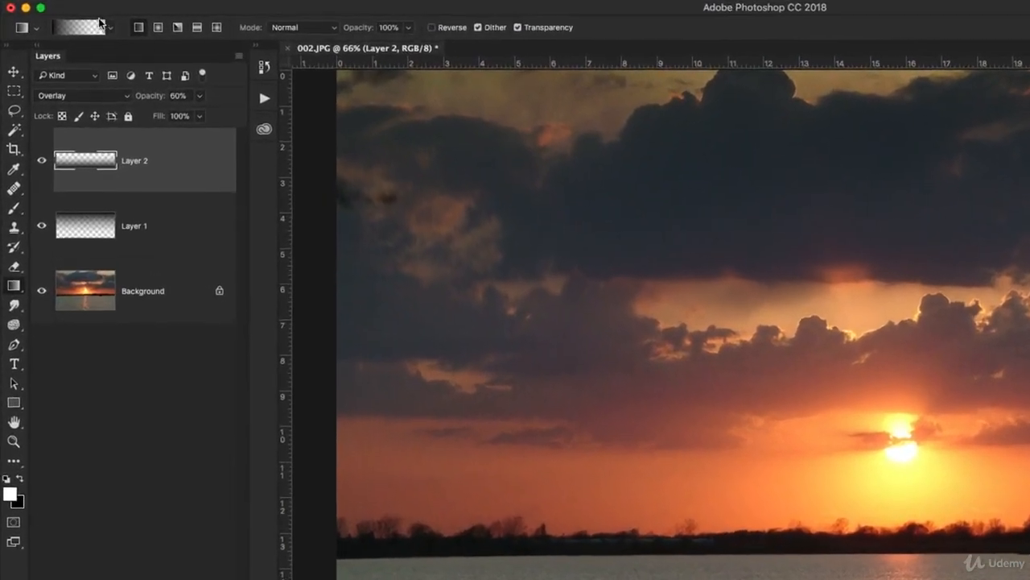
Step: Change the gradient's starting colour stop to white and draw the gradient on Layer 2 from the photo's upper edge down to the horizon
click(66, 30)
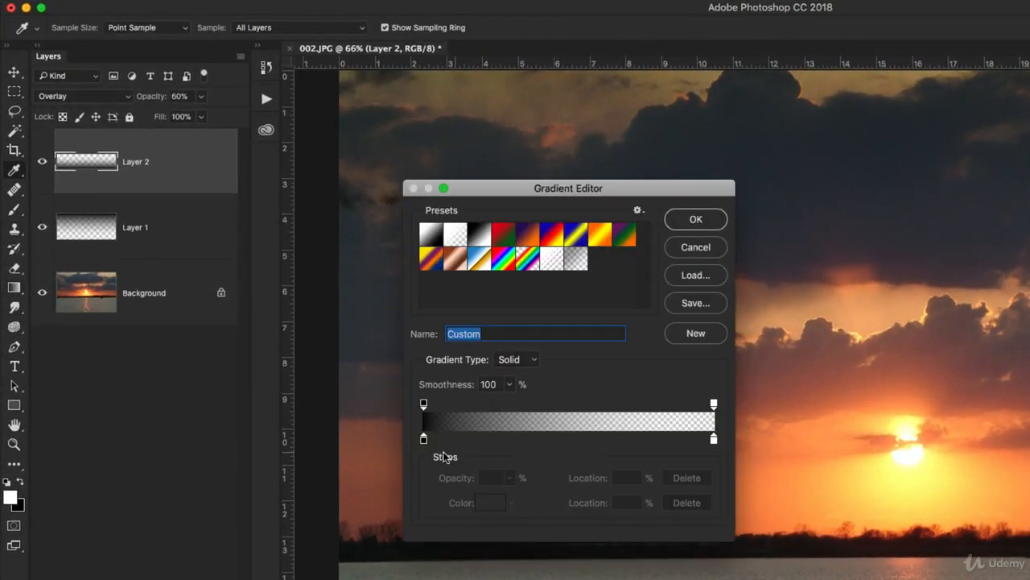
click(424, 405)
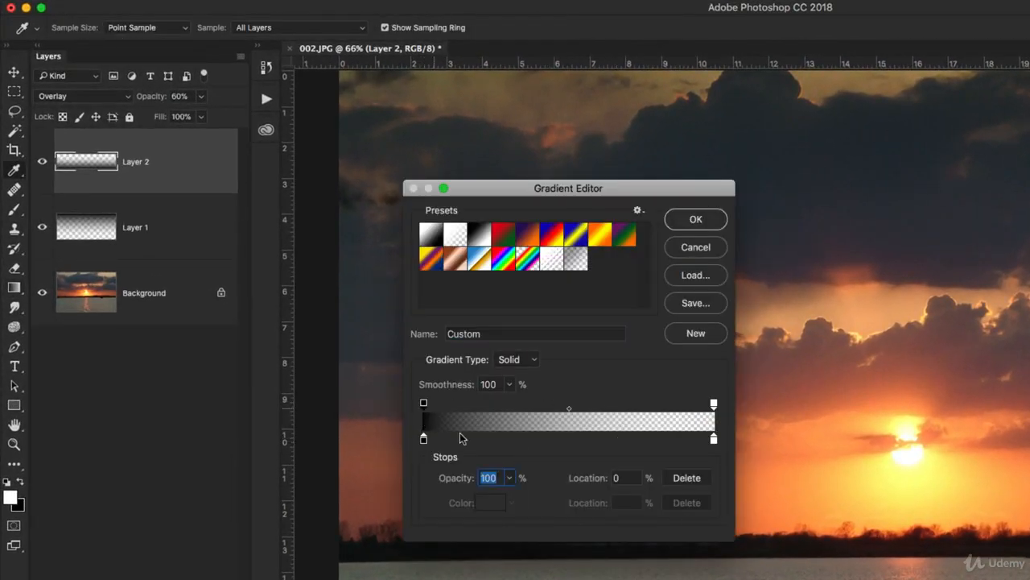
click(491, 504)
click(619, 345)
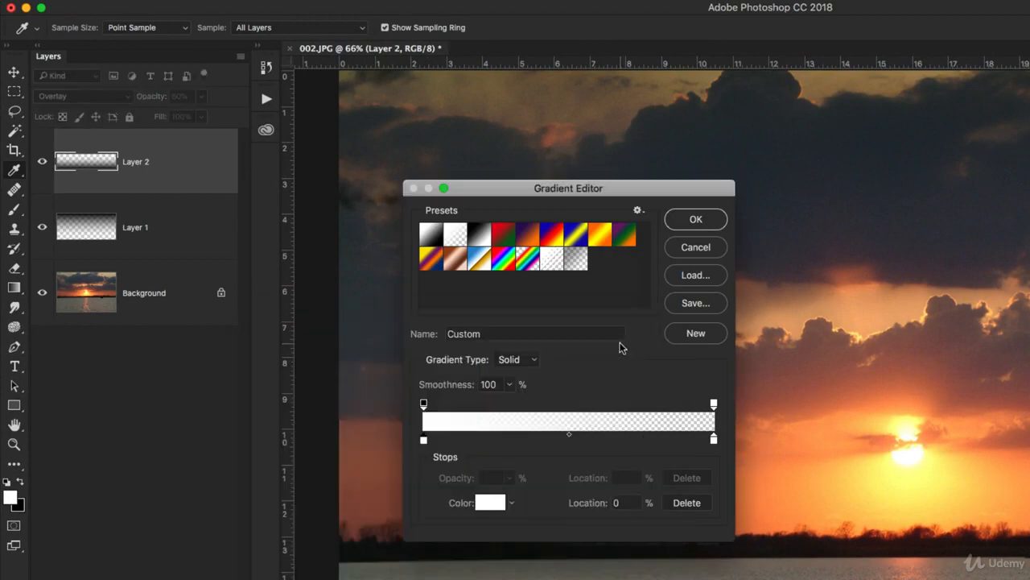
click(692, 219)
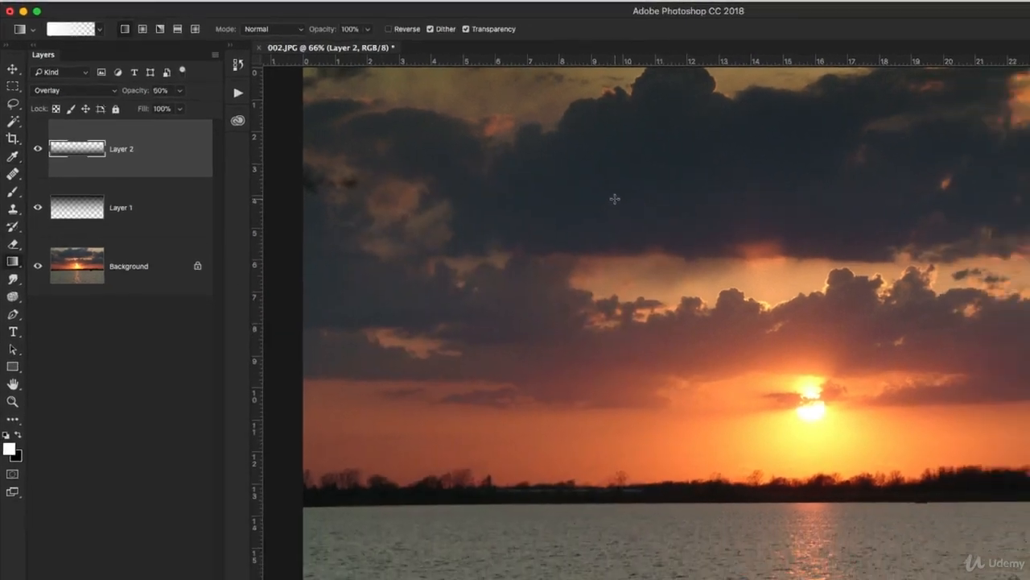
drag(570, 67, 597, 381)
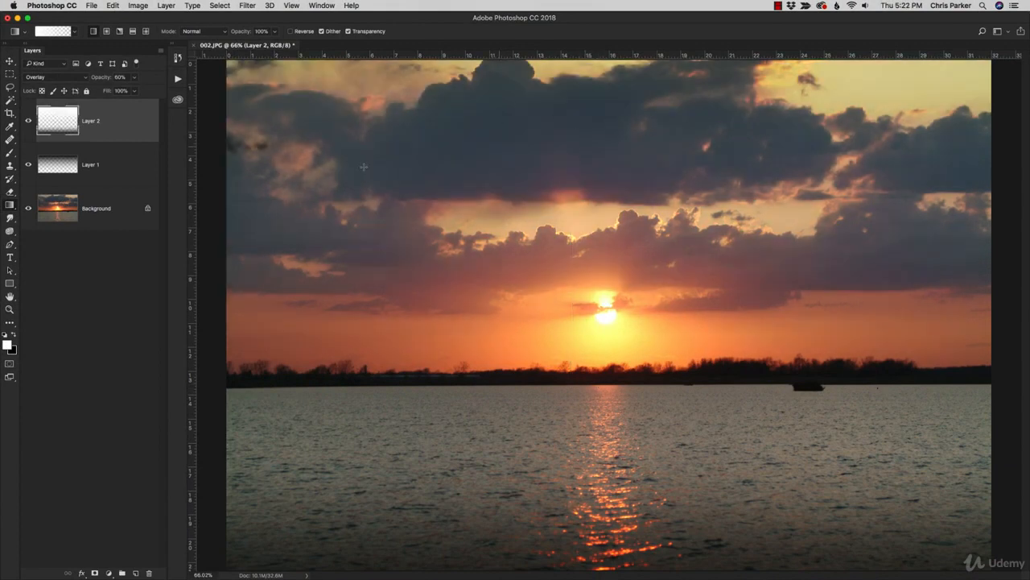